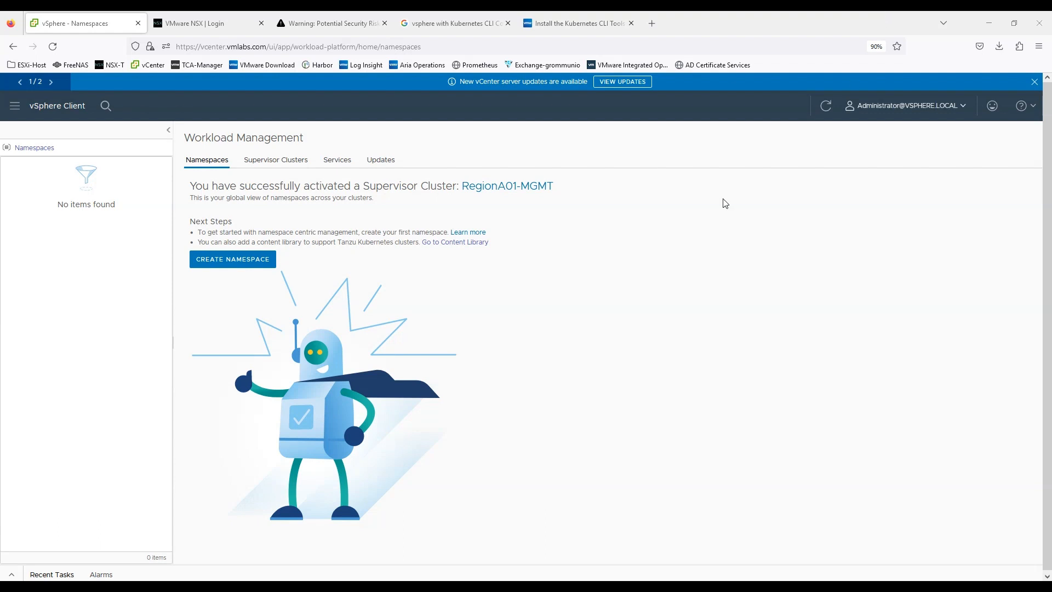
# Step: Check the supervisor cluster's control plane address and current version, and read the activation message in the namespaces overview
pyautogui.click(268, 166)
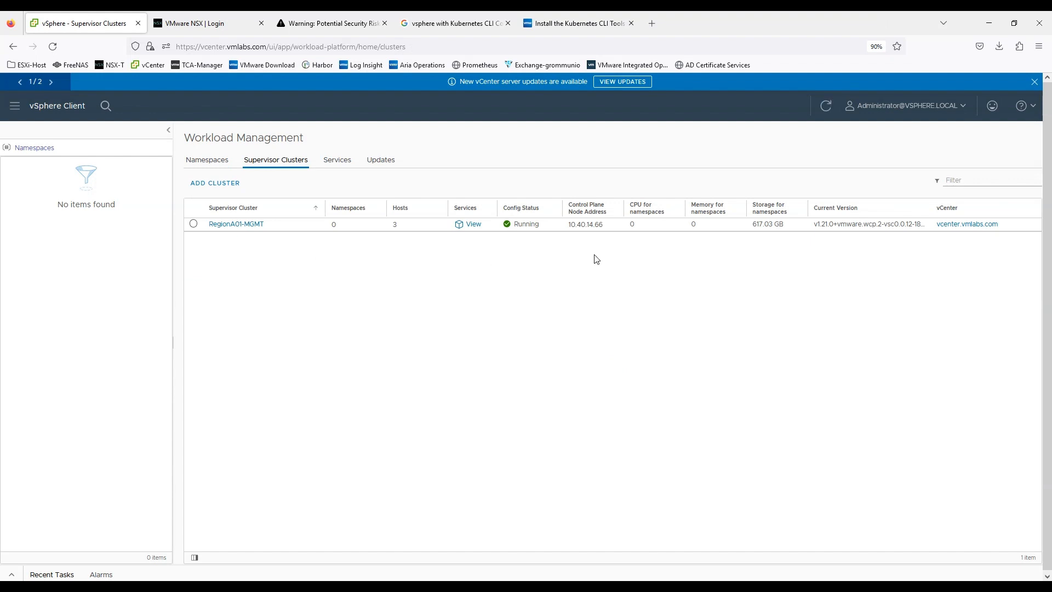
pyautogui.doubleClick(595, 224)
pyautogui.click(601, 258)
pyautogui.doubleClick(816, 224)
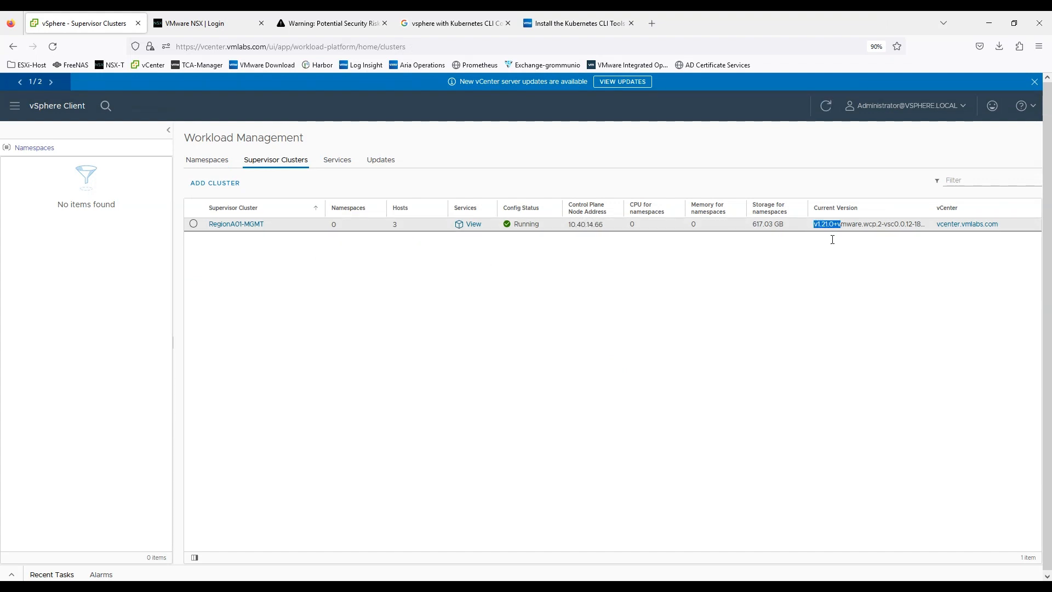
pyautogui.click(796, 278)
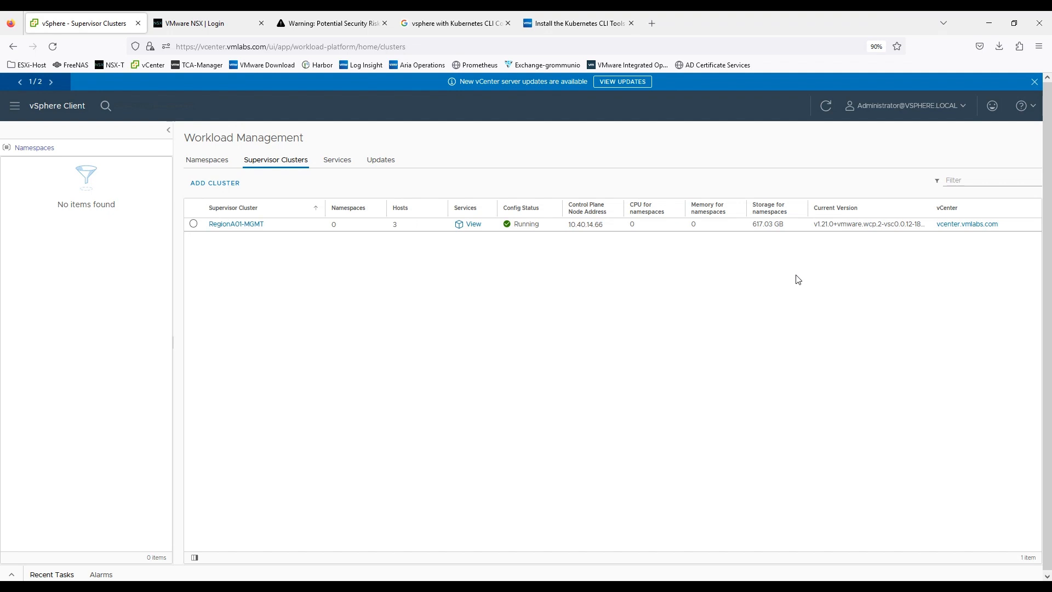
pyautogui.click(201, 160)
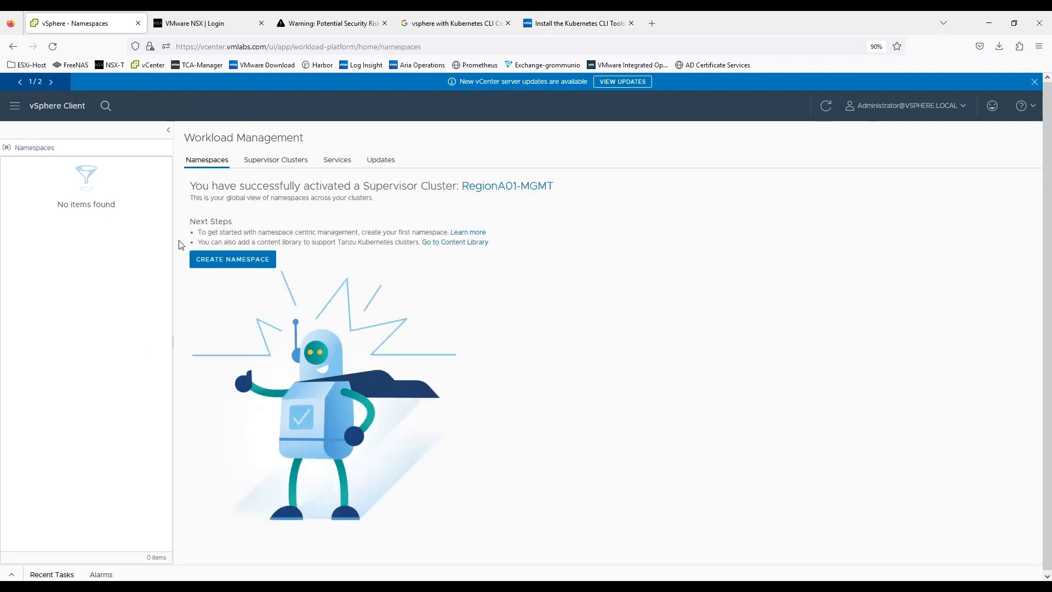
pyautogui.moveTo(195, 185); pyautogui.dragTo(464, 186)
pyautogui.click(428, 185)
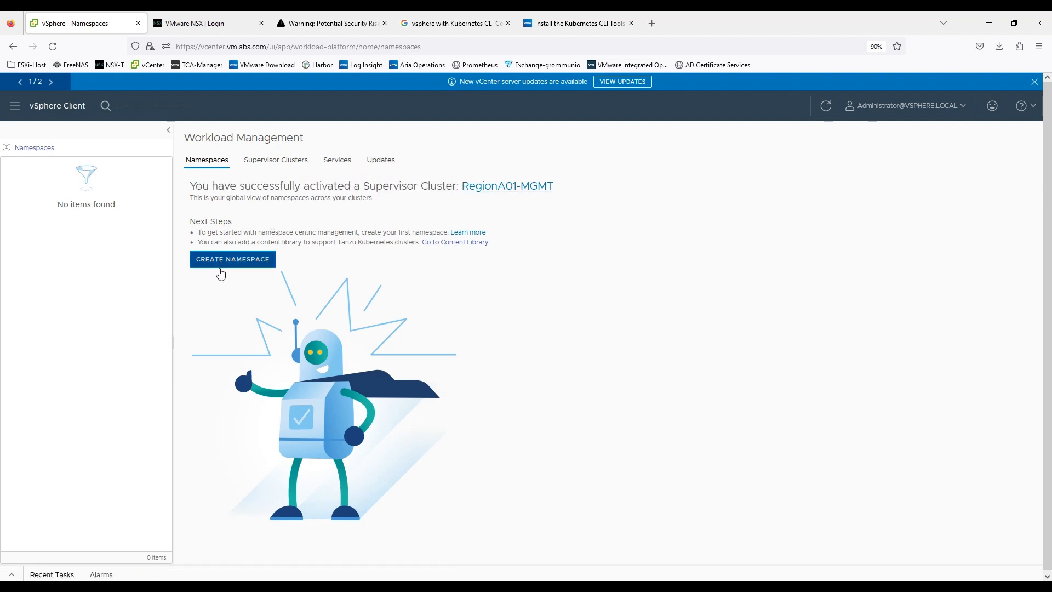
# Step: Create a namespace called namespace-01 on the RegionA01-MGMT cluster
pyautogui.click(222, 263)
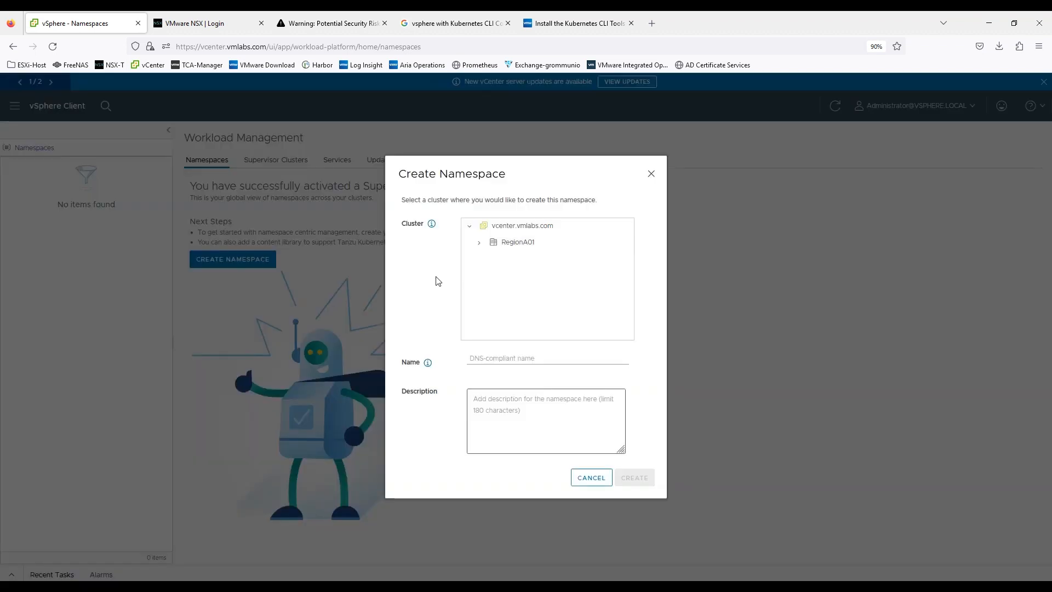
pyautogui.click(479, 242)
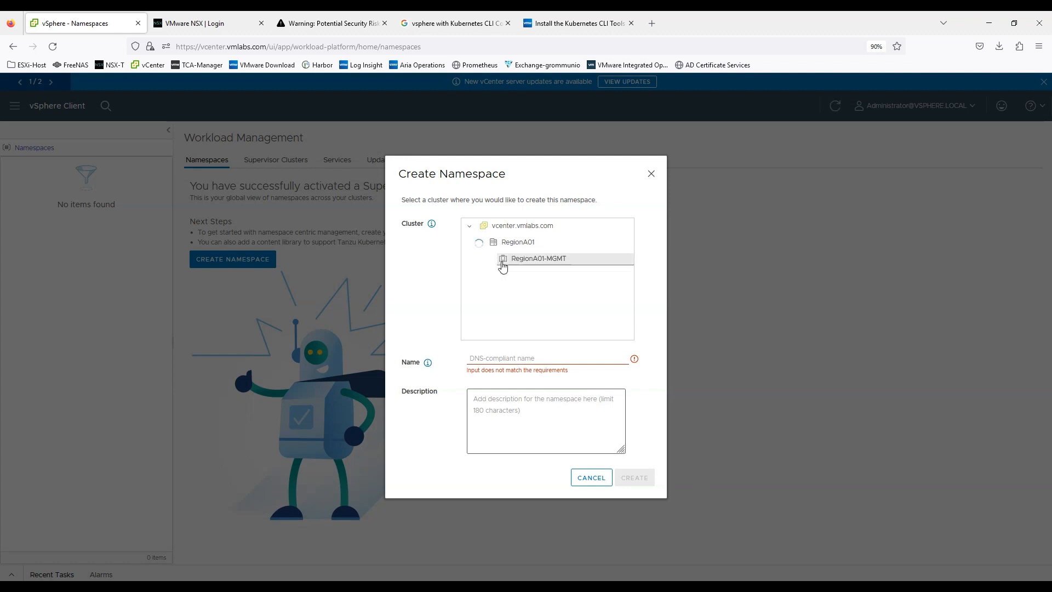
pyautogui.click(529, 264)
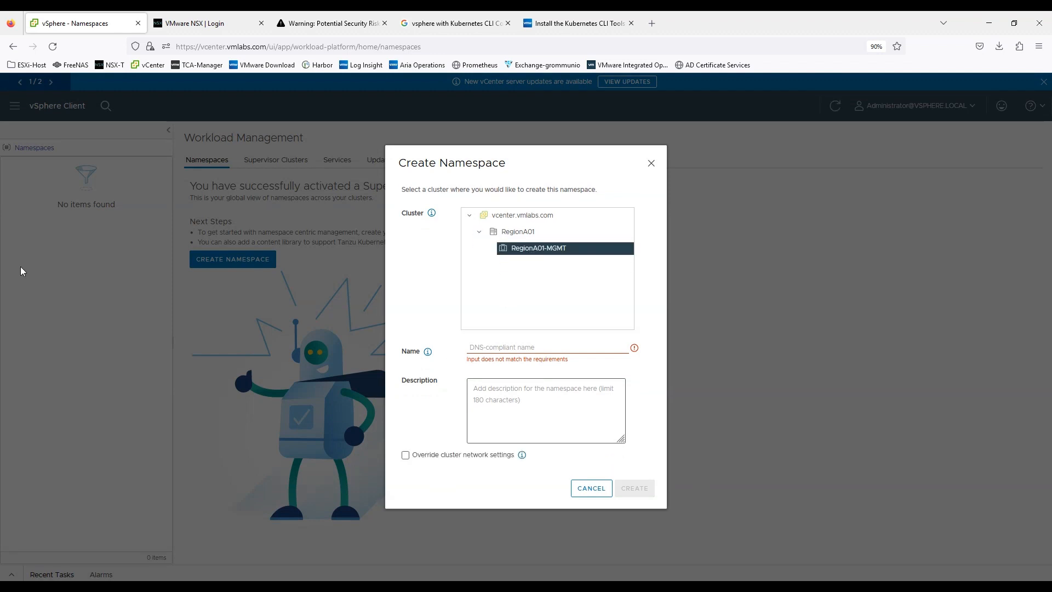
pyautogui.click(492, 347)
pyautogui.write('namespace-01')
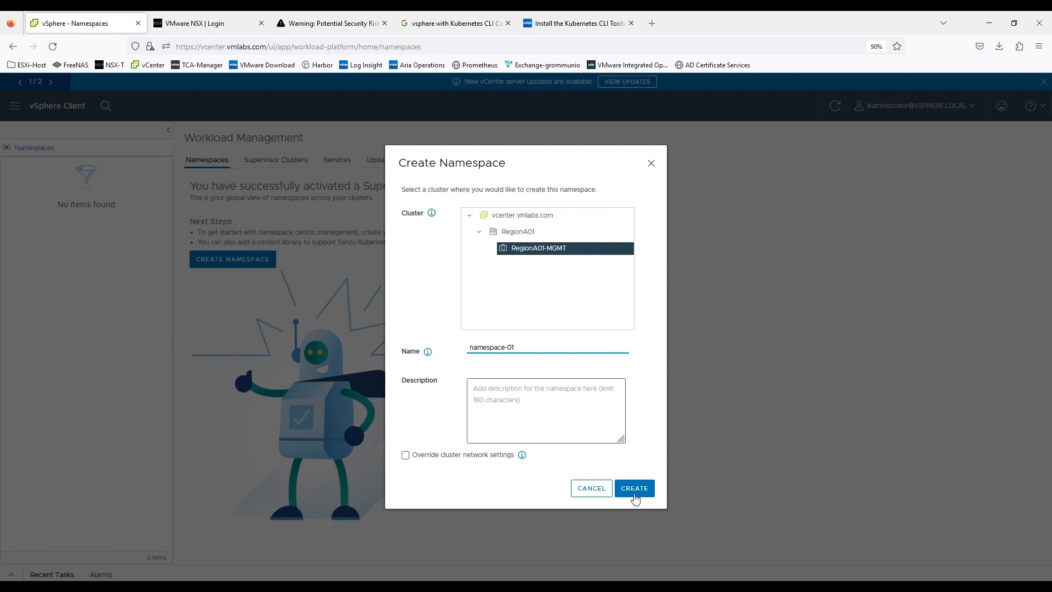
pyautogui.click(635, 489)
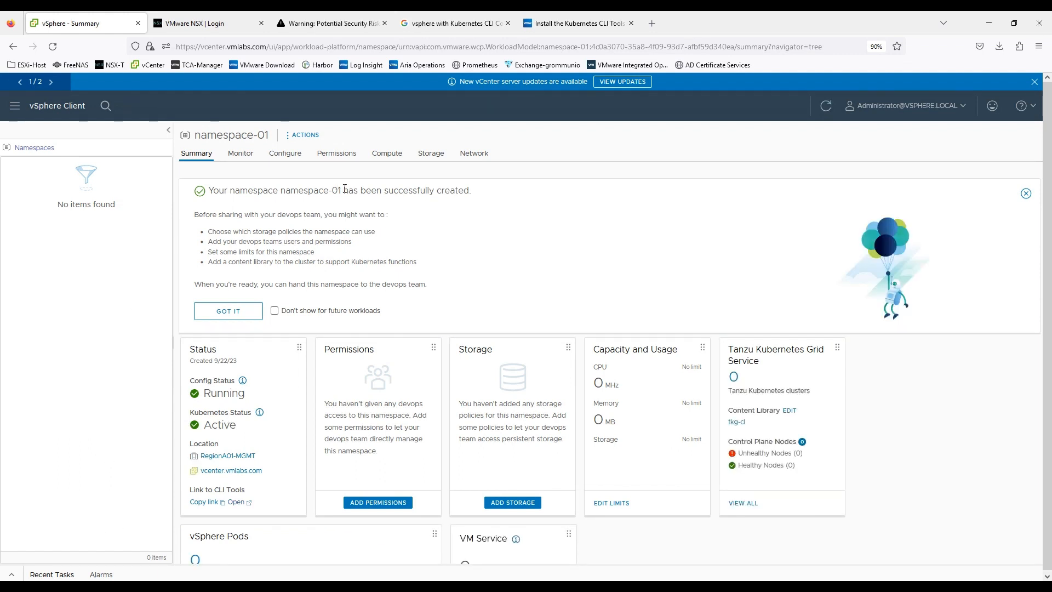
# Step: Read the recommended preparations for sharing namespace-01 and dismiss the creation notice
pyautogui.moveTo(195, 217); pyautogui.dragTo(370, 220)
pyautogui.moveTo(211, 231); pyautogui.dragTo(377, 232)
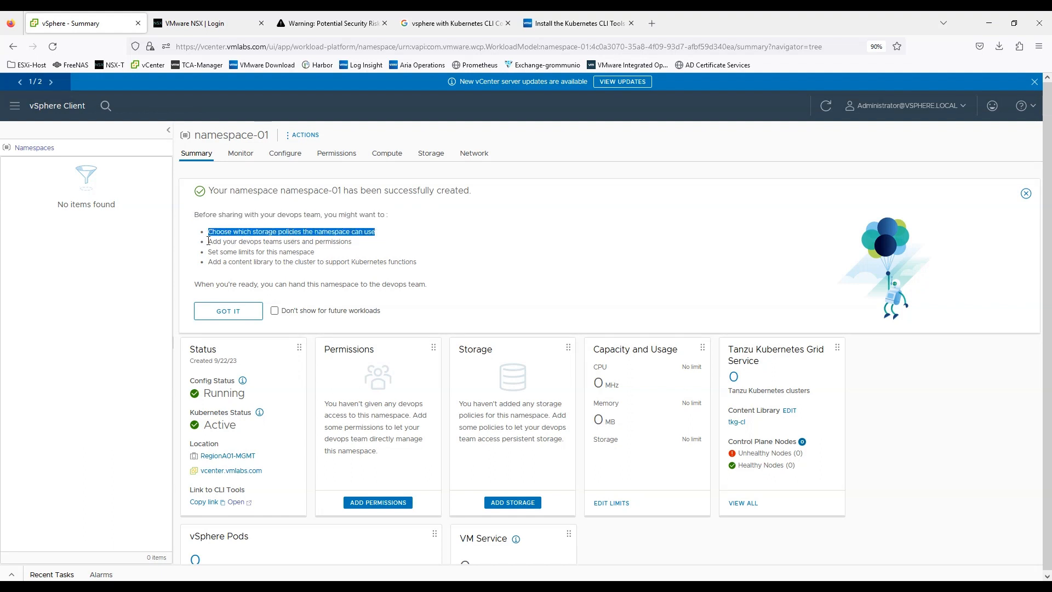
pyautogui.moveTo(208, 241); pyautogui.dragTo(356, 242)
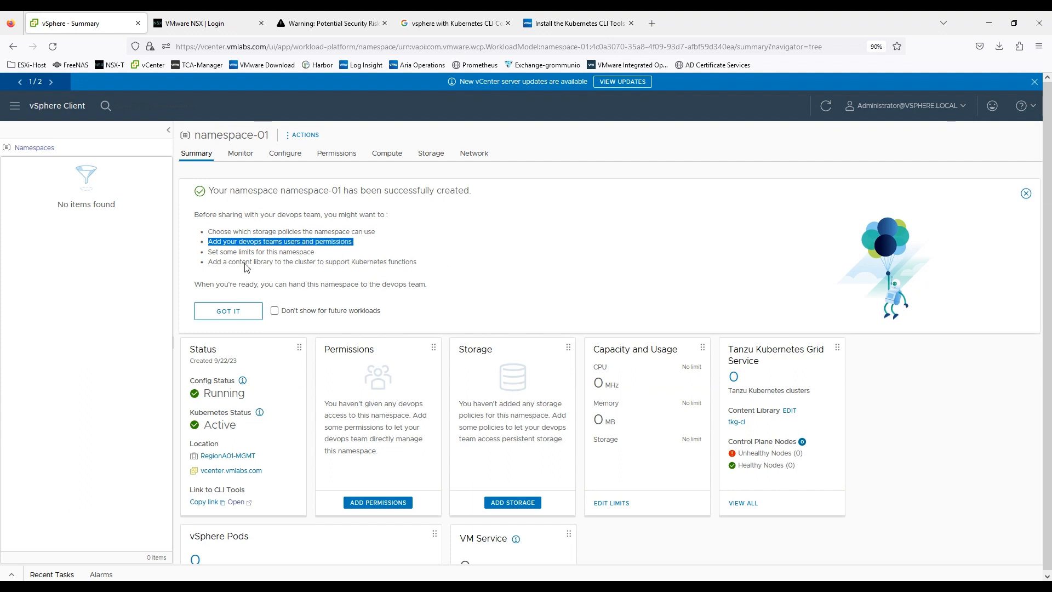
pyautogui.moveTo(209, 253); pyautogui.dragTo(329, 257)
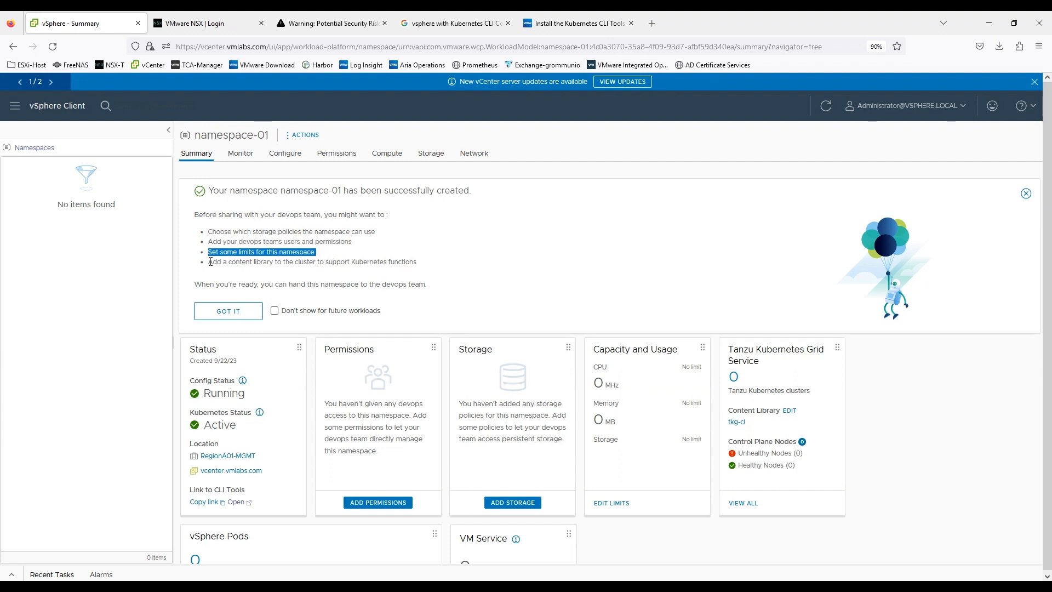
pyautogui.moveTo(211, 262); pyautogui.dragTo(422, 275)
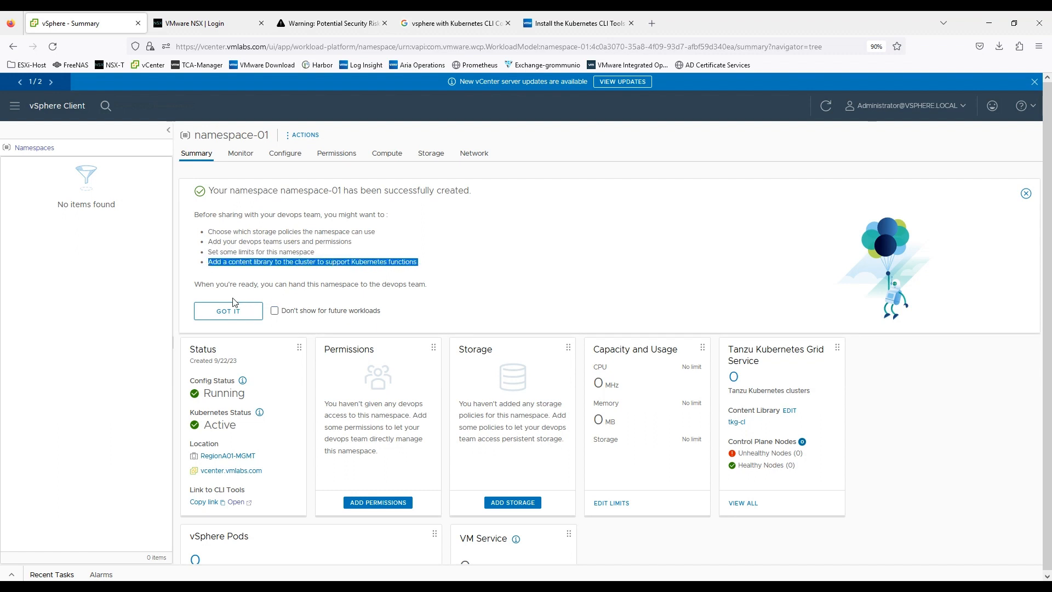
pyautogui.click(228, 311)
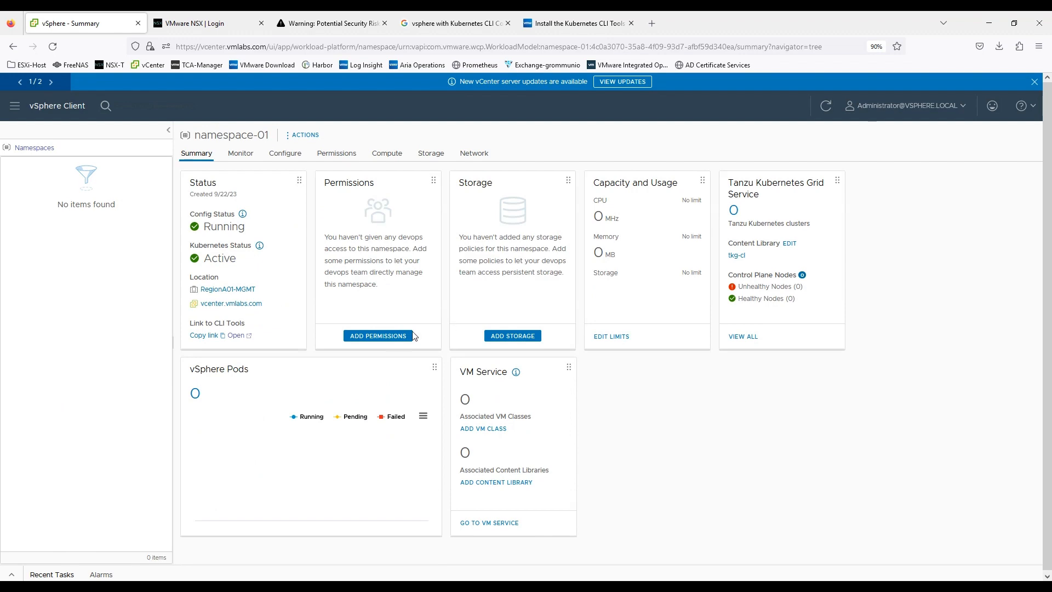
# Step: Grant the Administrator account from the vsphere.local identity source the Owner role on namespace-01
pyautogui.click(378, 335)
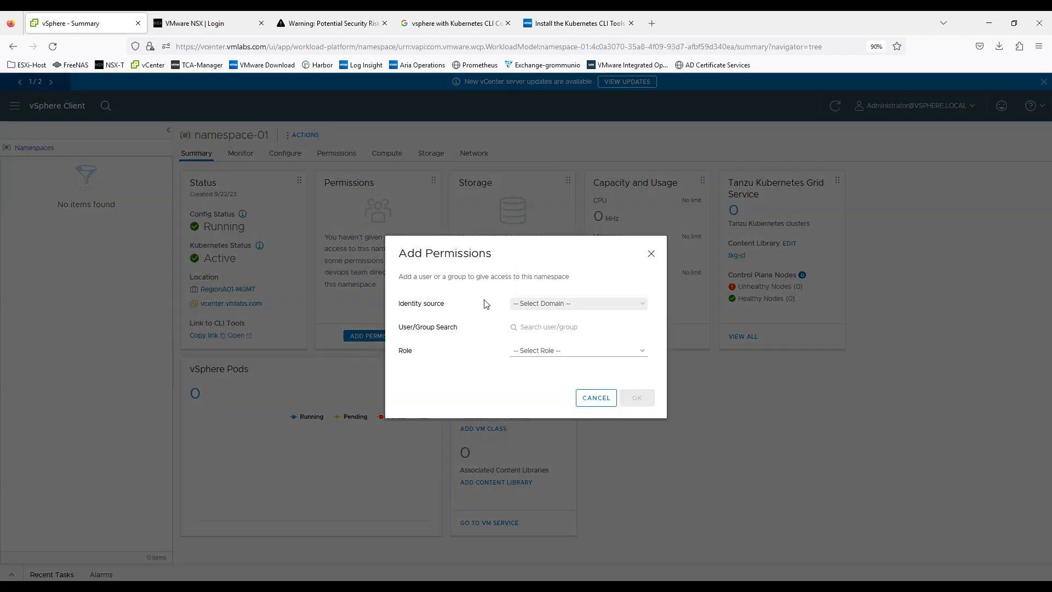
pyautogui.click(547, 305)
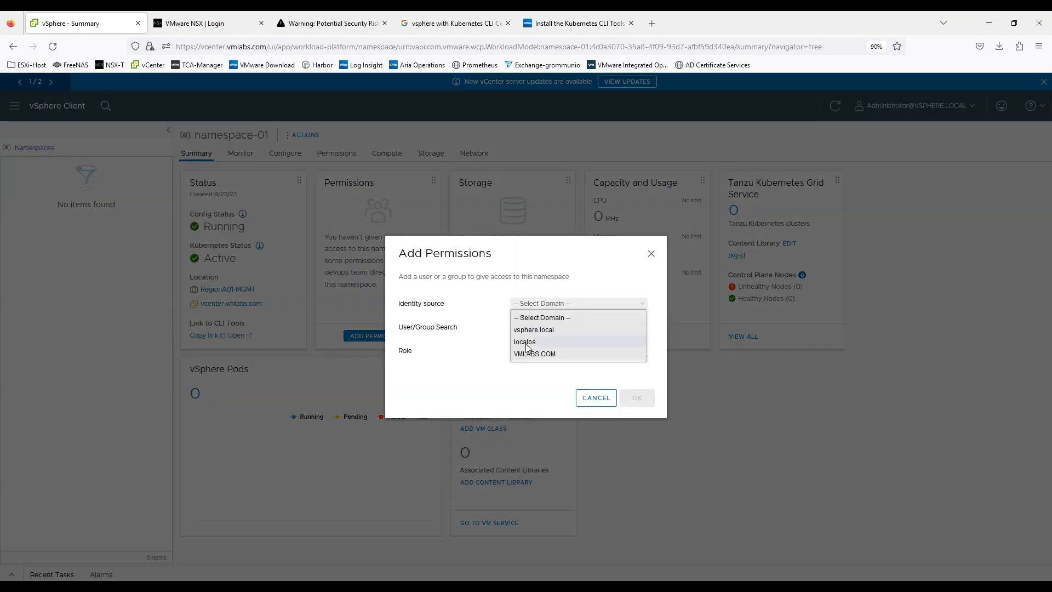
pyautogui.click(534, 330)
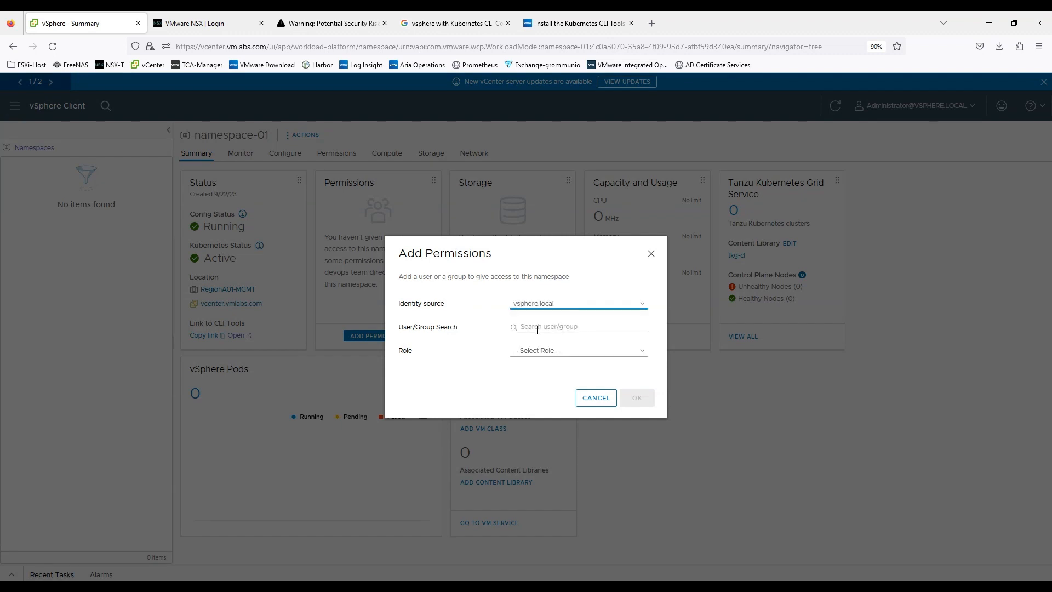
pyautogui.write('admi')
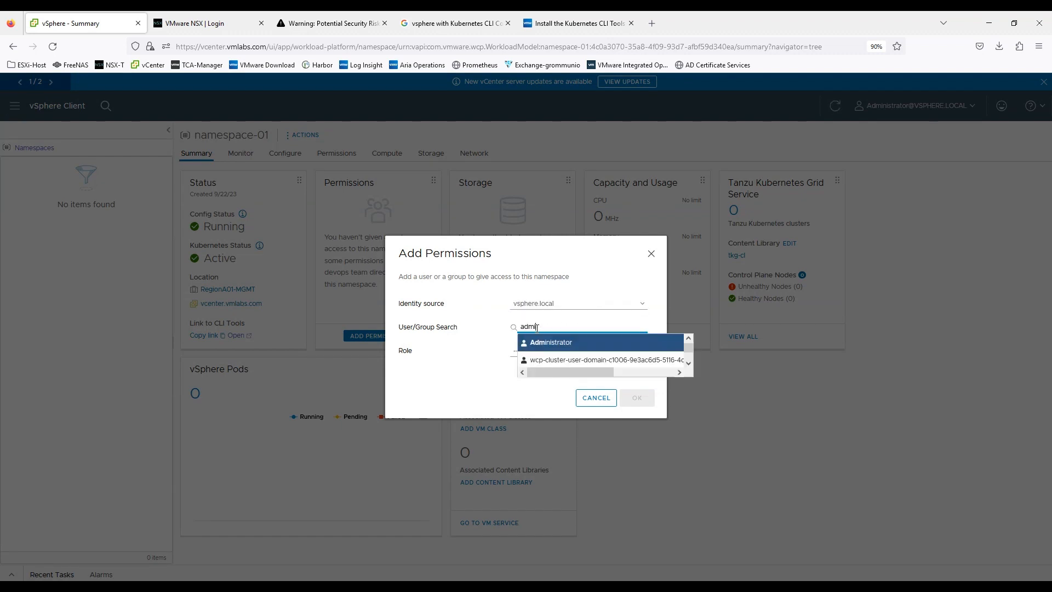
pyautogui.write('nistrator')
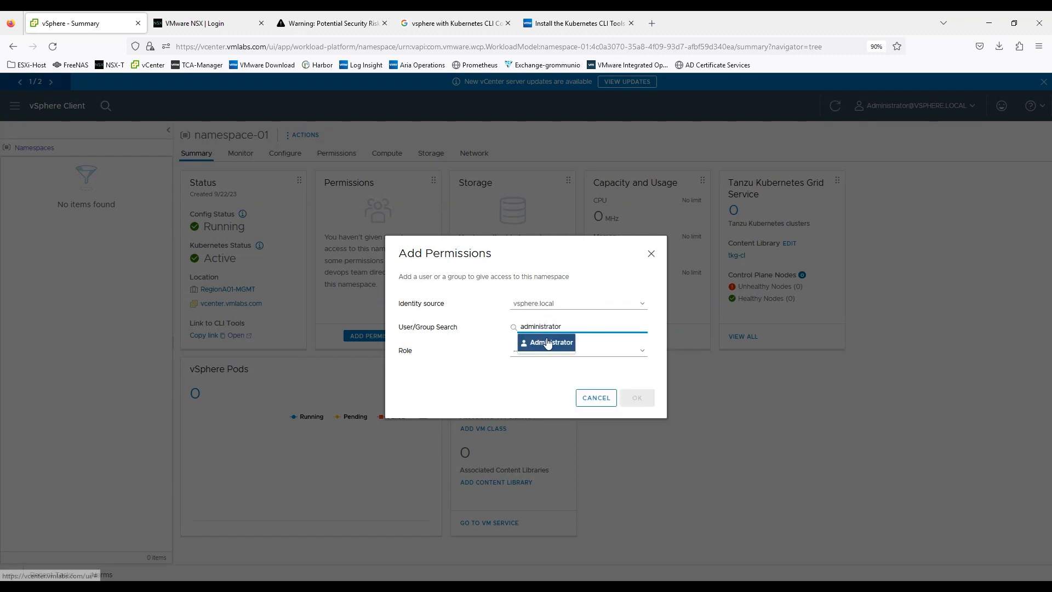
pyautogui.click(548, 342)
pyautogui.click(545, 353)
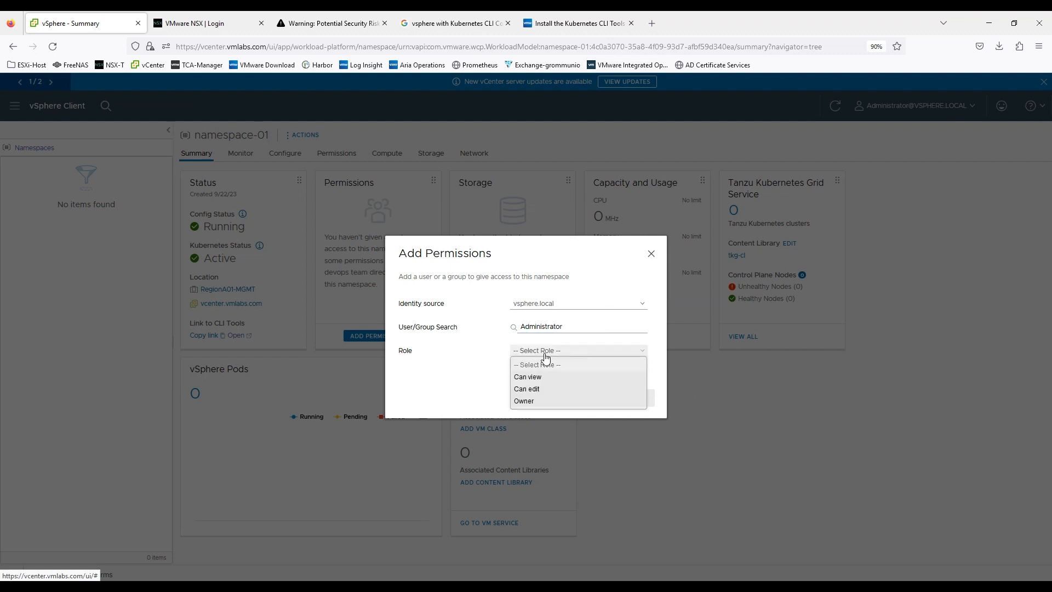
pyautogui.click(535, 403)
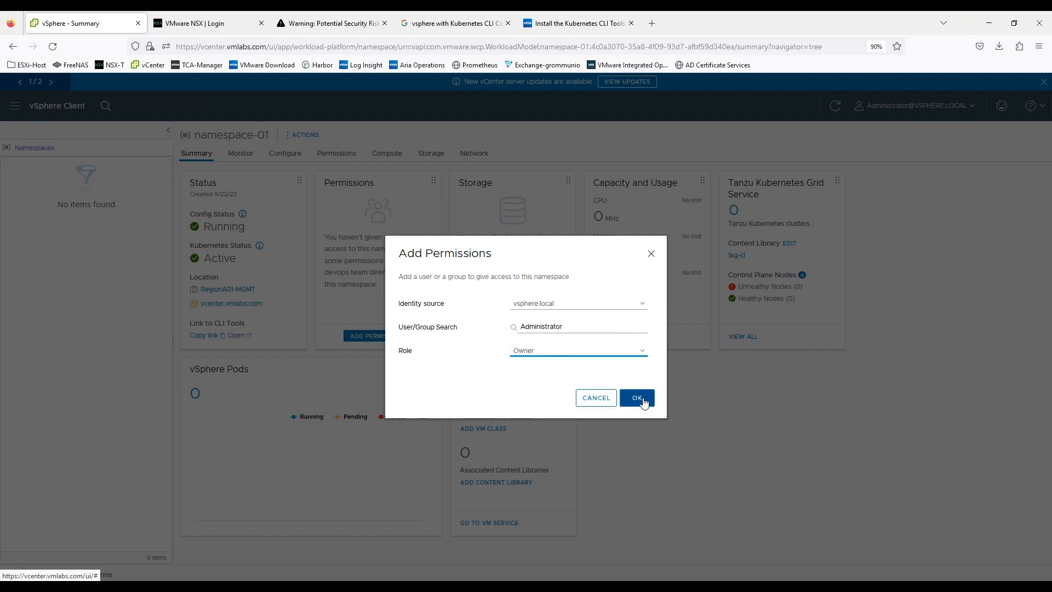
pyautogui.press('Return')
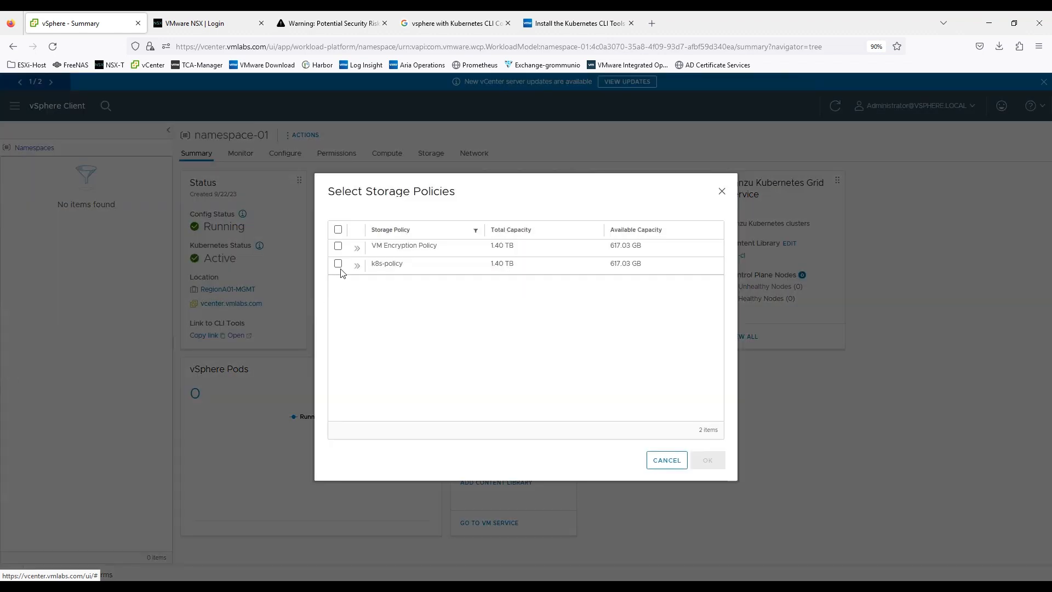
# Step: Assign the k8s-policy storage policy to namespace-01 and refresh the view
pyautogui.moveTo(371, 264); pyautogui.dragTo(416, 273)
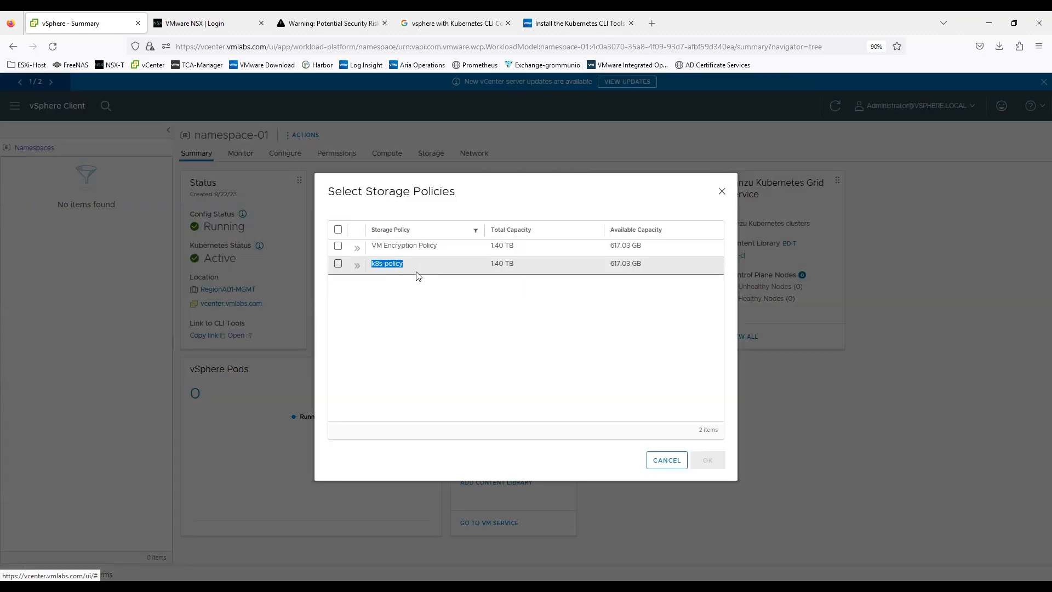
pyautogui.click(391, 295)
pyautogui.click(338, 264)
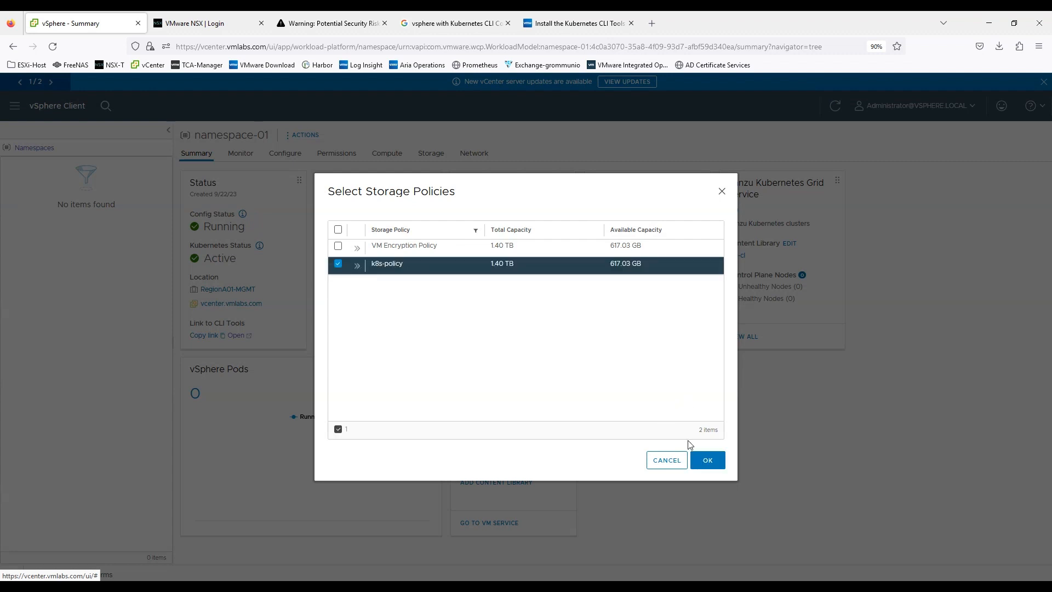
pyautogui.click(707, 460)
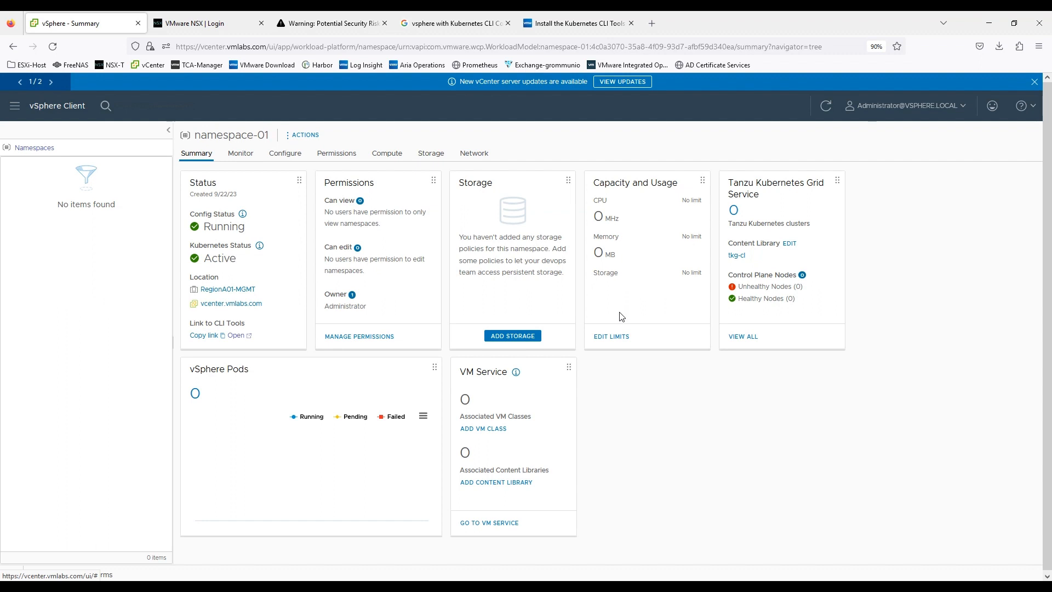
pyautogui.click(826, 105)
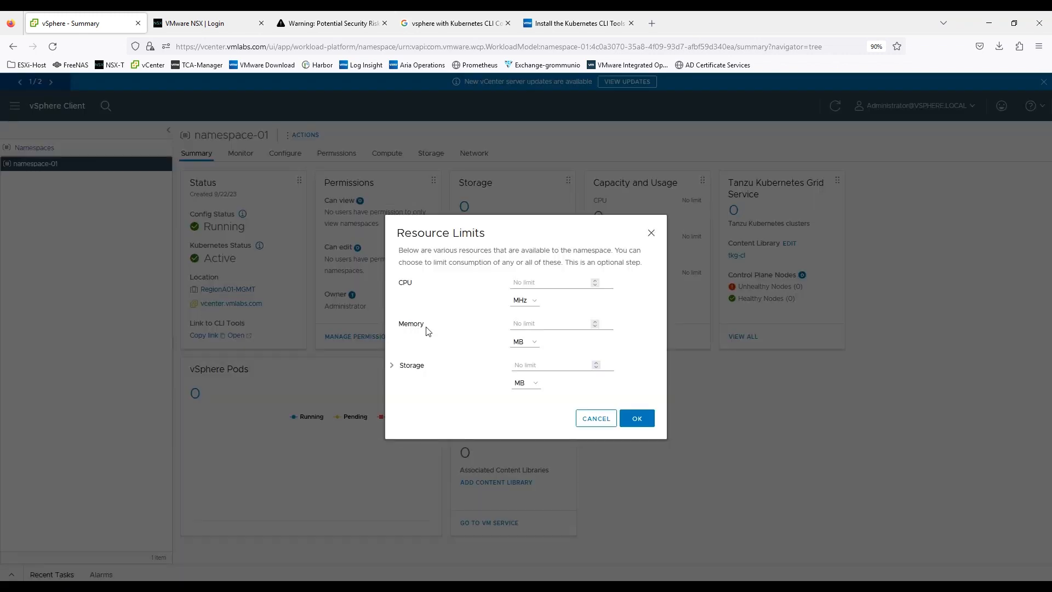
# Step: Review the CPU, memory and storage resource limits of namespace-01 and accept them without entering any limit
pyautogui.moveTo(403, 284); pyautogui.dragTo(426, 282)
pyautogui.moveTo(400, 322); pyautogui.dragTo(414, 321)
pyautogui.moveTo(404, 368); pyautogui.dragTo(408, 376)
pyautogui.click(634, 422)
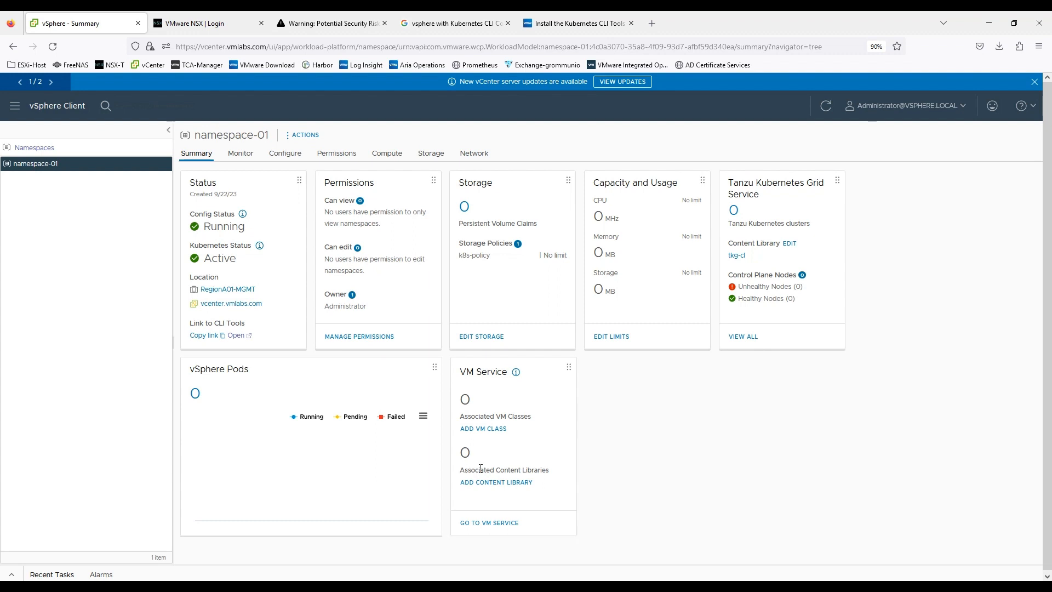
# Step: Examine the content library and VM class associations in the namespace's VM Service summary
pyautogui.moveTo(464, 470); pyautogui.dragTo(553, 472)
pyautogui.moveTo(464, 417); pyautogui.dragTo(718, 437)
pyautogui.click(718, 437)
# Step: Switch to the Ubuntu Cli-VM session in mRemoteNG and run kubectl vsphere login against 10.40.14.66 with --insecure-skip-tls-verify, entering the vSphere administrator's password
pyautogui.hotkey('alt', 'Tab')
pyautogui.hotkey('alt', 'Tab')
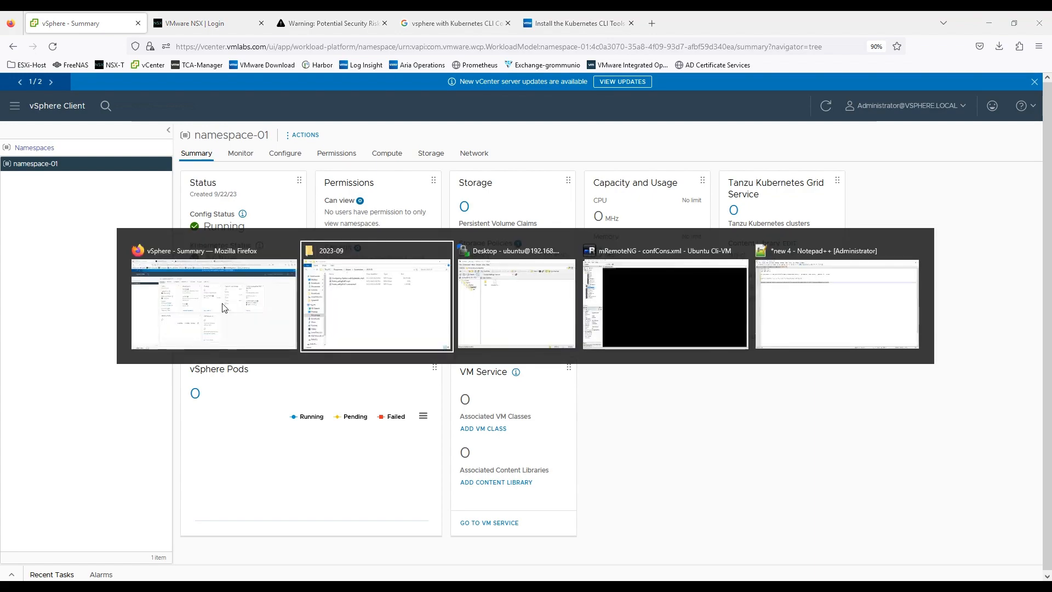
pyautogui.hotkey('alt', 'Tab')
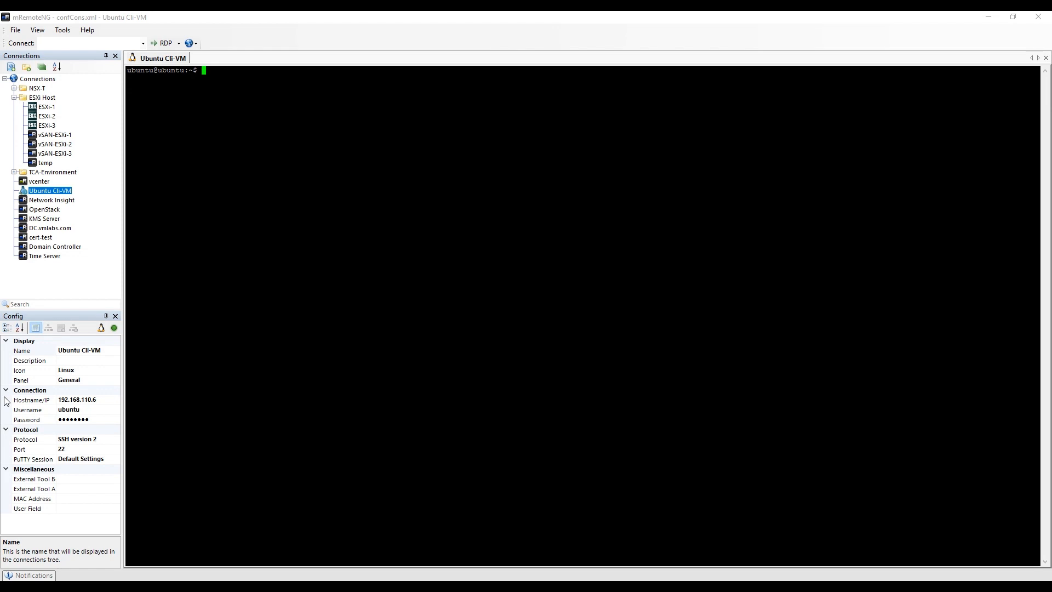
pyautogui.rightClick(586, 187)
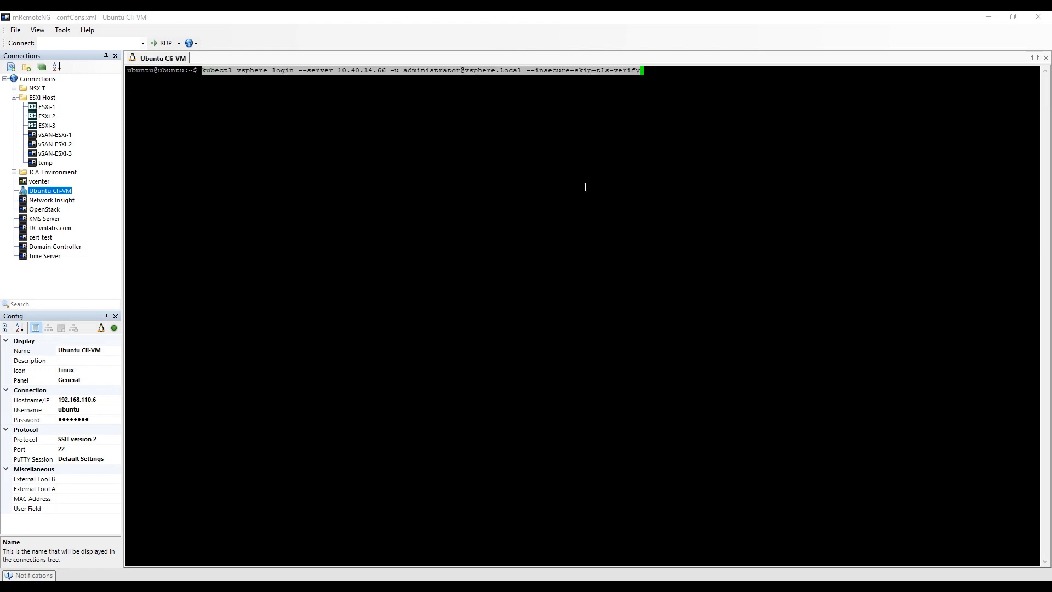
pyautogui.press('Return')
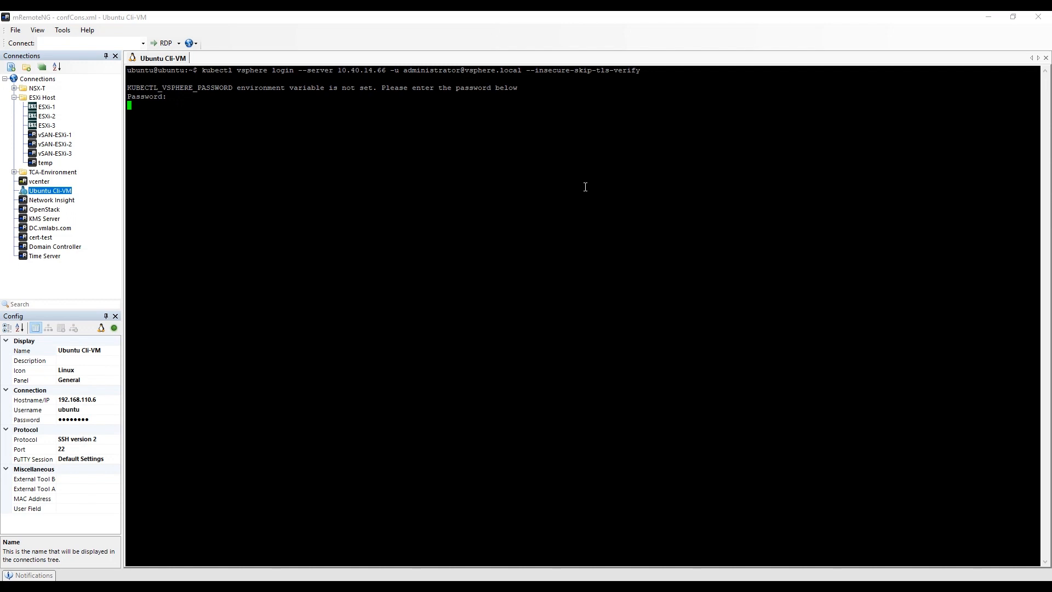
pyautogui.press('Return')
# Step: List the available contexts with kubectl config get-contexts and check which one is current
pyautogui.write('ku')
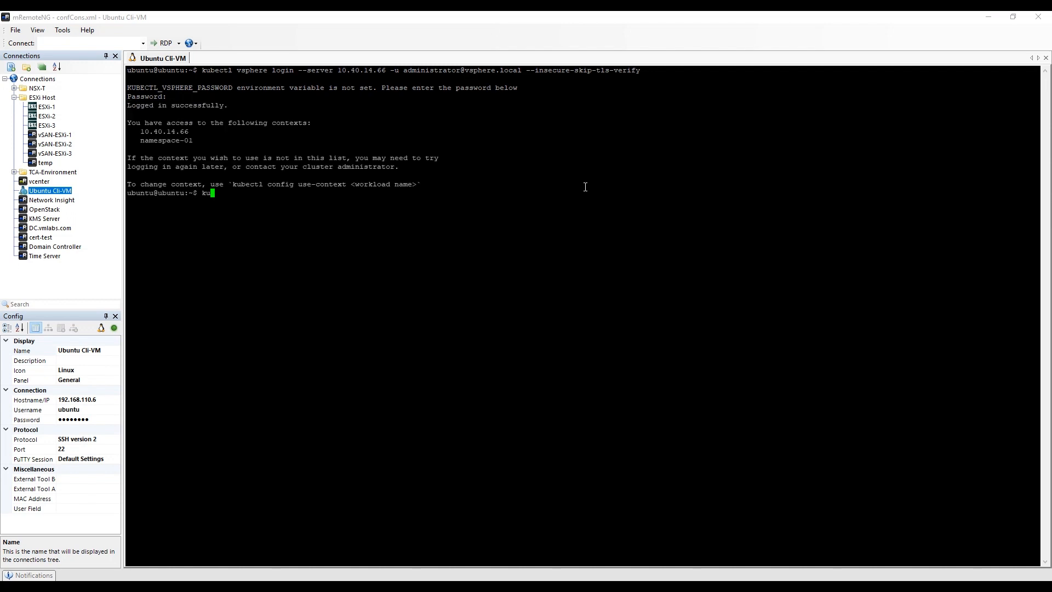
pyautogui.write('bectl config get-contexts')
pyautogui.press('Return')
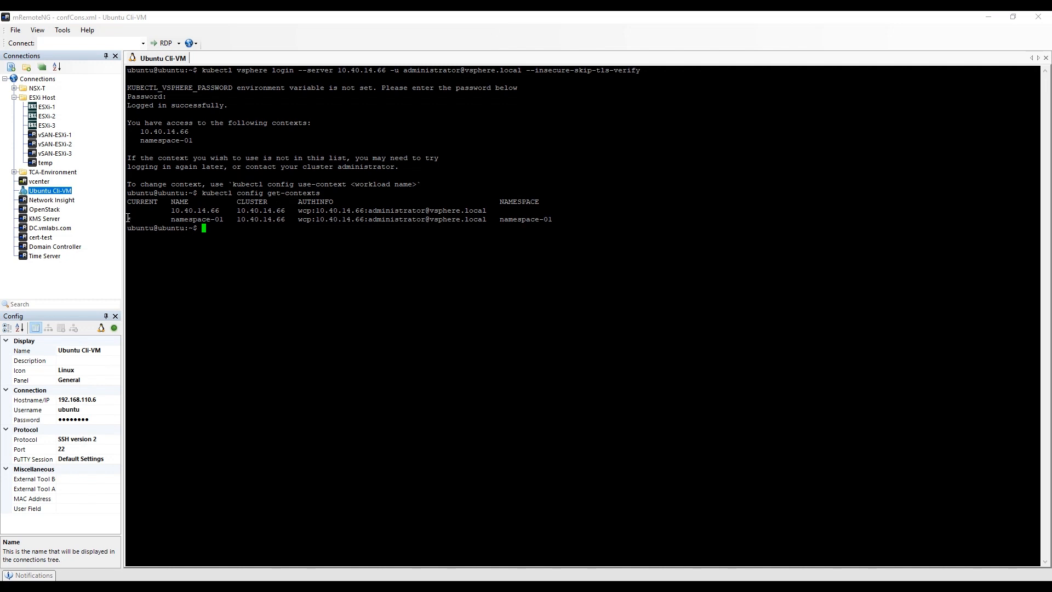
pyautogui.moveTo(128, 217); pyautogui.dragTo(224, 219)
pyautogui.click(219, 227)
# Step: Set the active kubectl context to namespace-01 with kubectl config use-context
pyautogui.write('kubectl config use-context namespace-01')
pyautogui.press('Return')
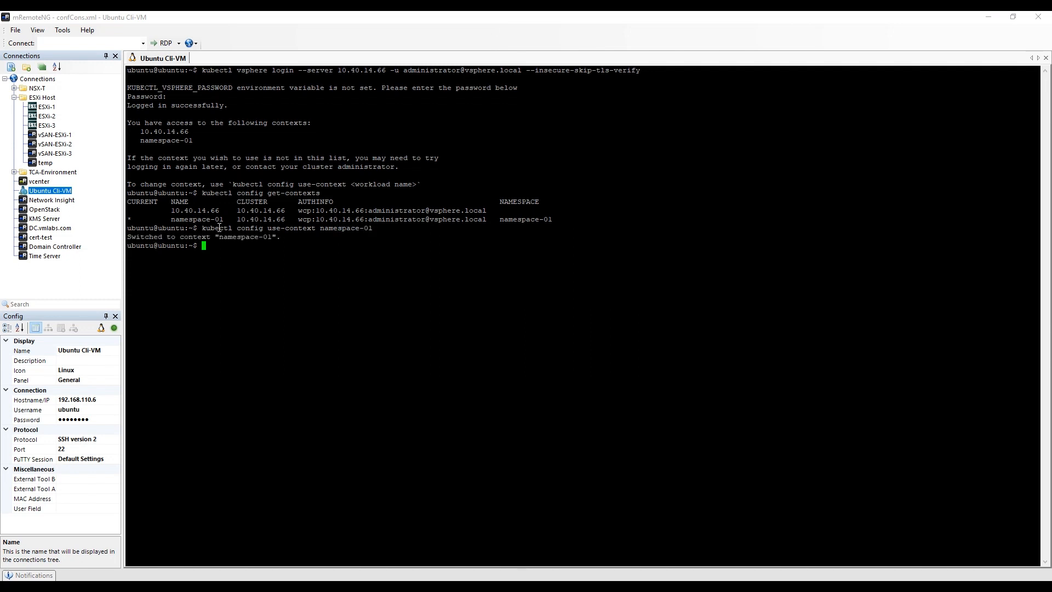
# Step: Run kubectl describe ns namespace-01 and examine its labels, annotations, status, storage quota and limit range
pyautogui.write('kubectl describe ns namespace-01')
pyautogui.press('Return')
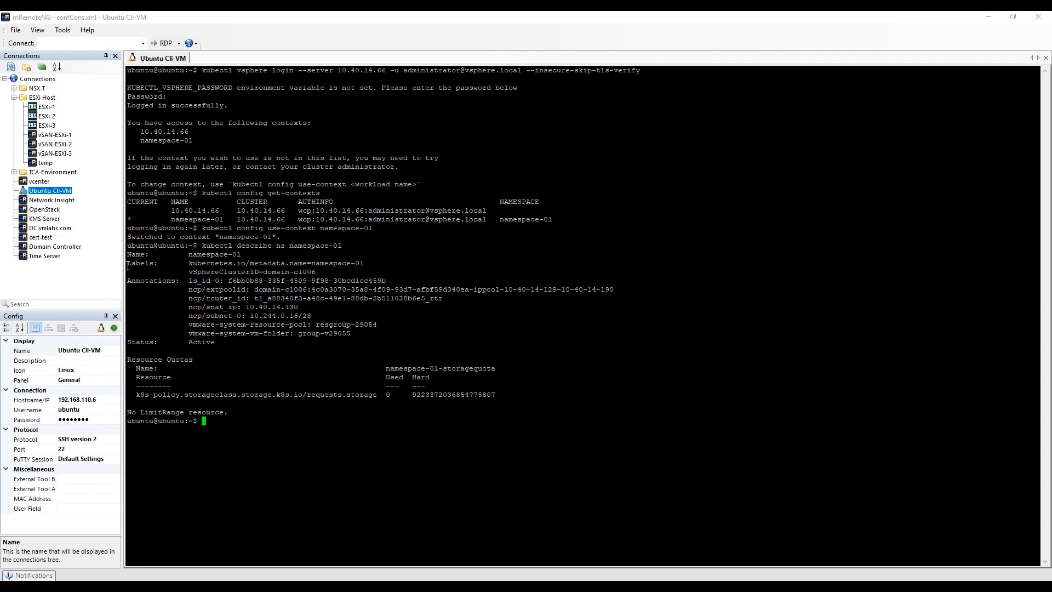
pyautogui.moveTo(128, 266); pyautogui.dragTo(176, 281)
pyautogui.moveTo(129, 342); pyautogui.dragTo(166, 342)
pyautogui.moveTo(138, 394); pyautogui.dragTo(333, 410)
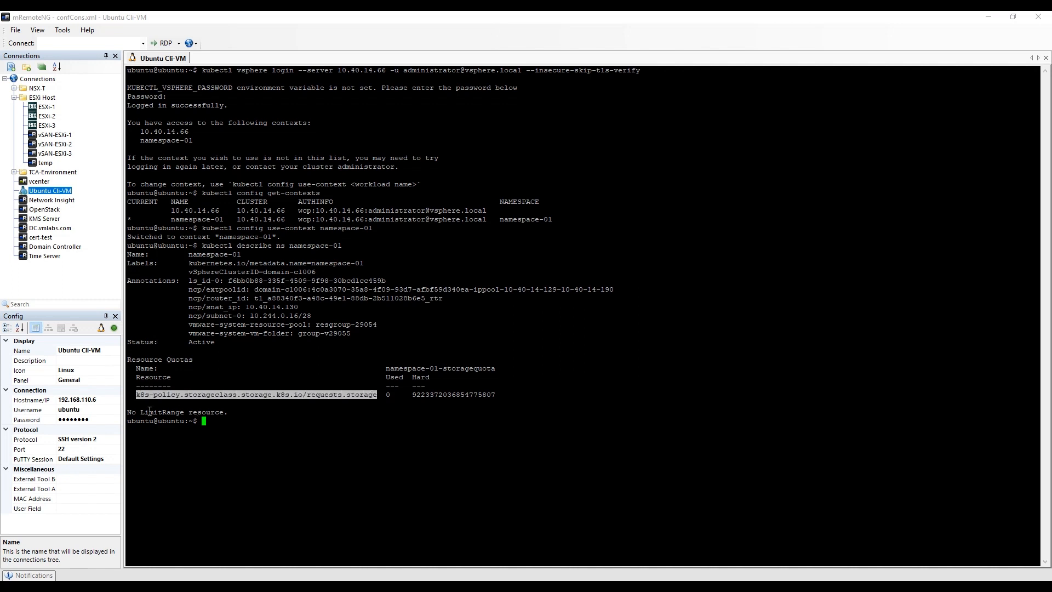
pyautogui.moveTo(130, 412); pyautogui.dragTo(273, 428)
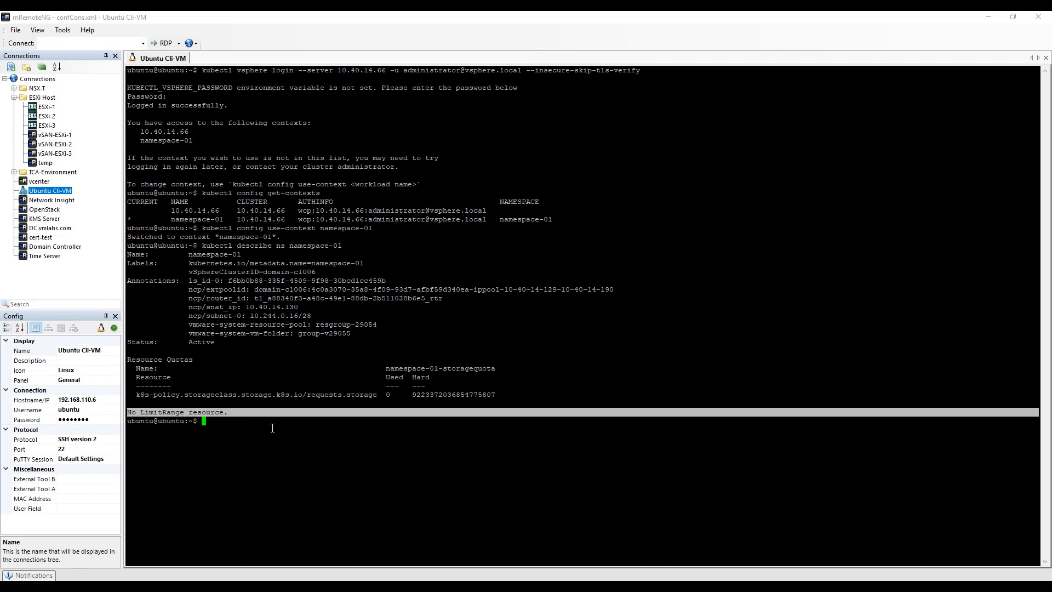
pyautogui.click(272, 428)
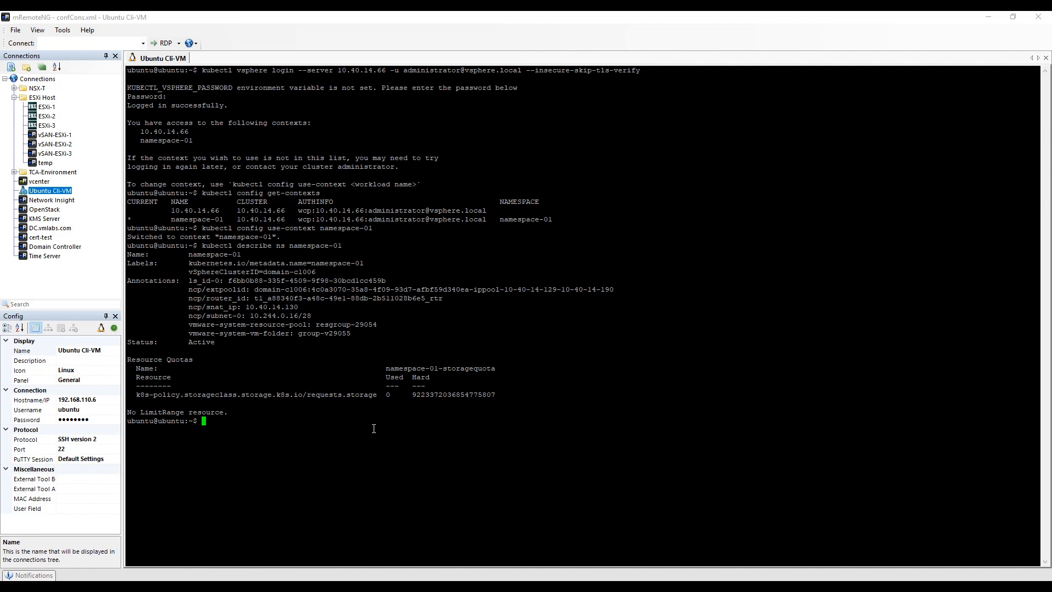
# Step: Log out of all vSphere namespaces with kubectl vsphere logout
pyautogui.write('kubectl ')
pyautogui.write('version')
pyautogui.press('BackSpace')
pyautogui.press('BackSpace')
pyautogui.press('BackSpace')
pyautogui.press('BackSpace')
pyautogui.press('BackSpace')
pyautogui.press('BackSpace')
pyautogui.press('BackSpace')
pyautogui.write('sphere logout')
pyautogui.press('Return')
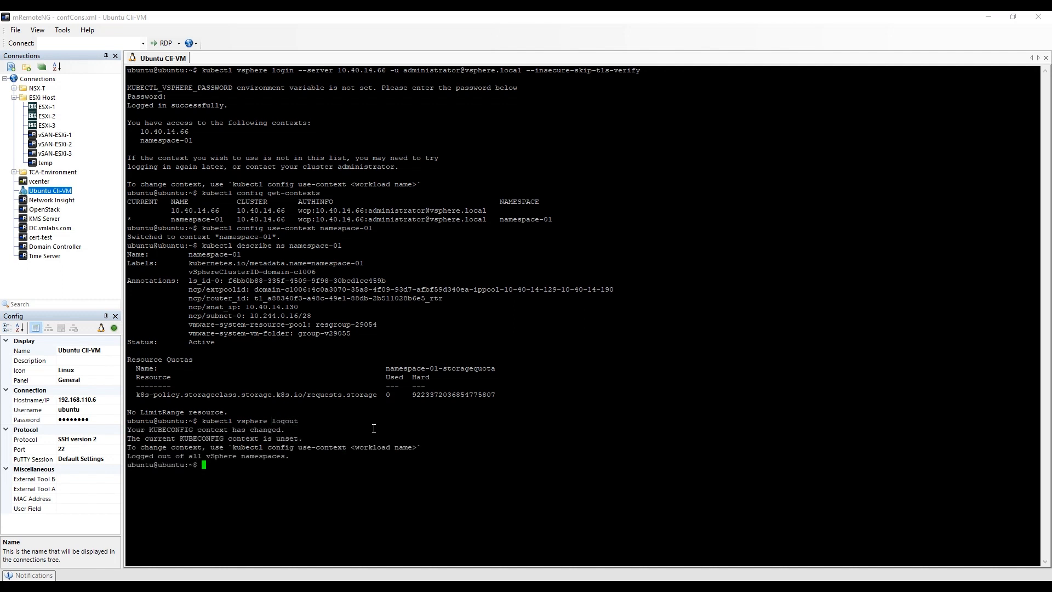